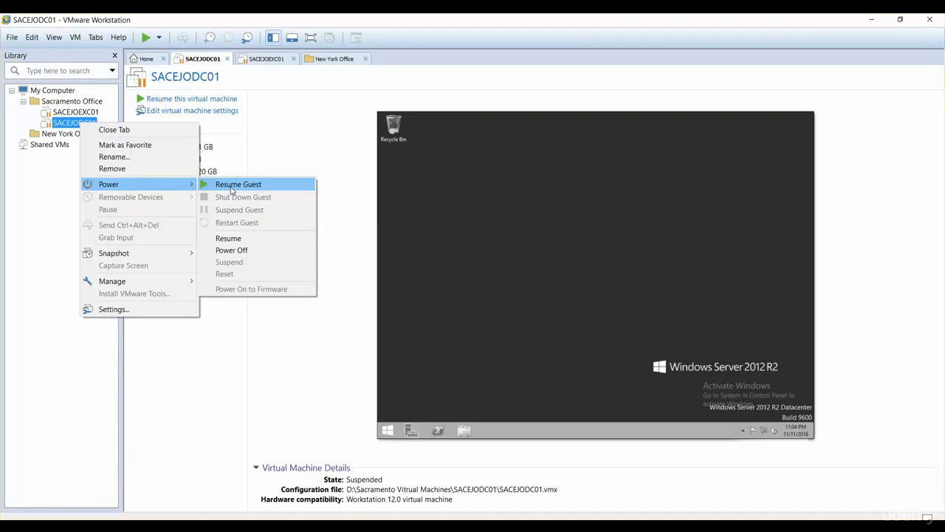
Resume the suspended SACEJODC01 guest and open the New York Office folder in the library
{"action": "left_click", "coordinate": [231, 186]}
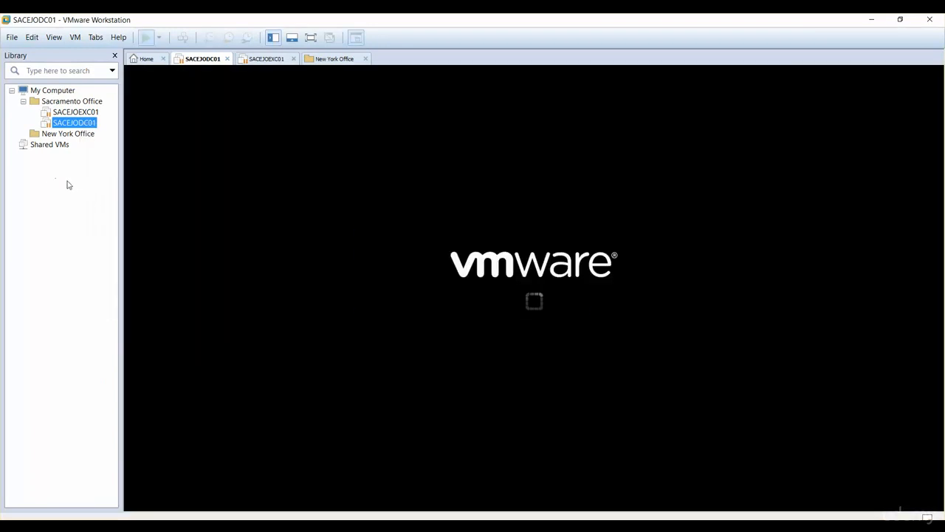
{"action": "left_click", "coordinate": [79, 136]}
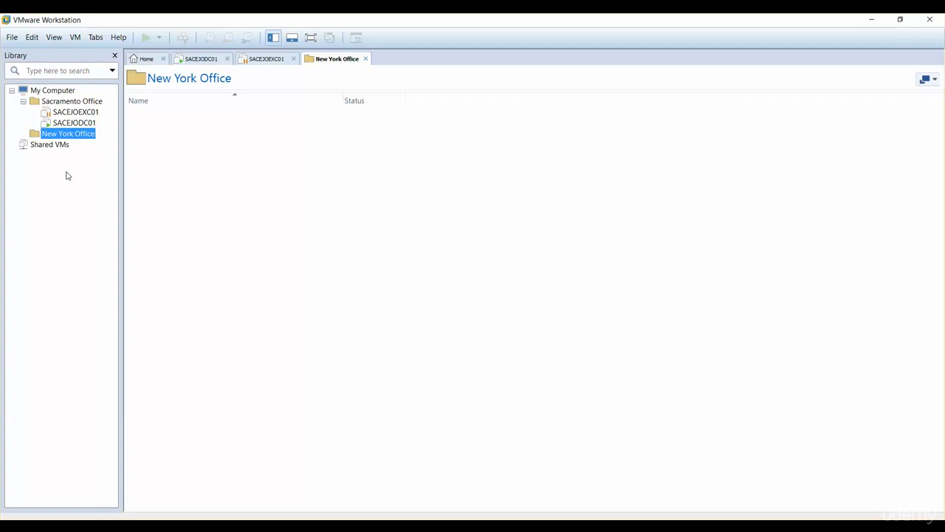
Start a typical new virtual machine using the preset Windows Server 2012 R2 ISO and Datacenter edition, continuing without a product key or password
{"action": "right_click", "coordinate": [66, 175]}
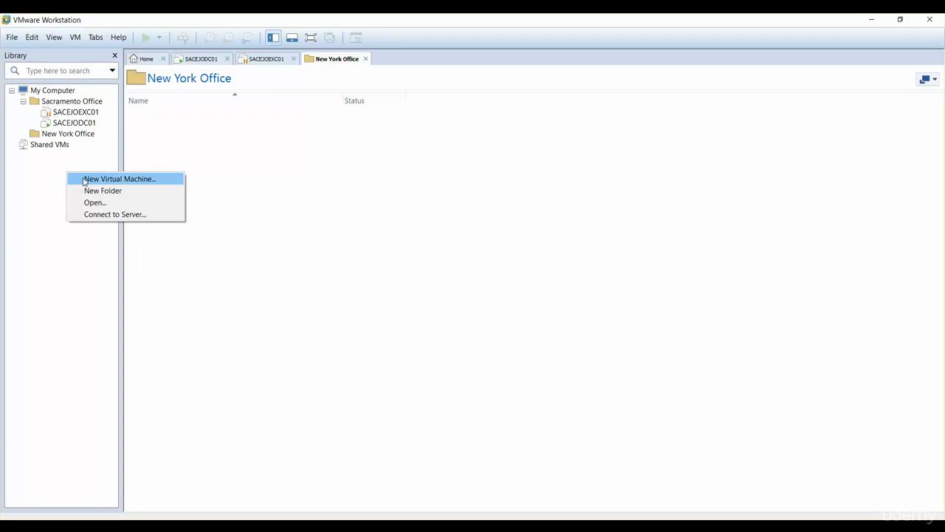
{"action": "left_click", "coordinate": [87, 181]}
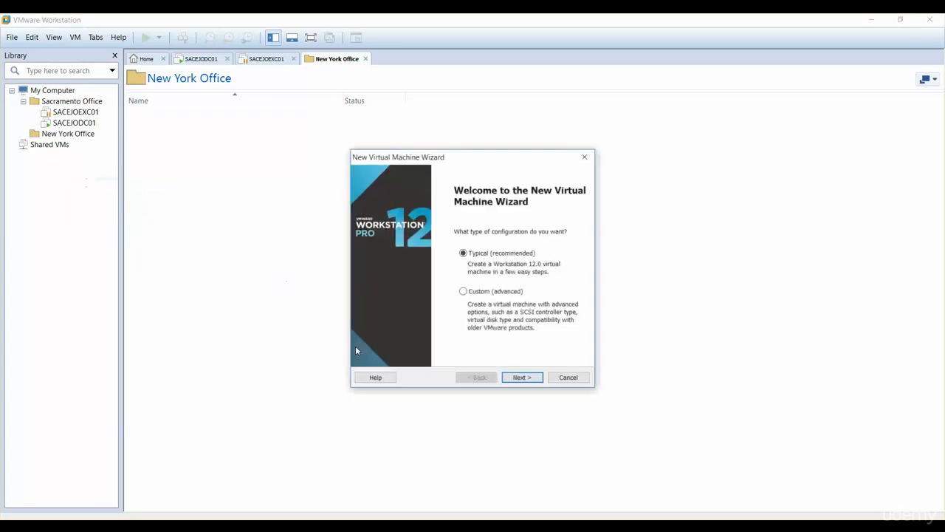
{"action": "left_click", "coordinate": [520, 379]}
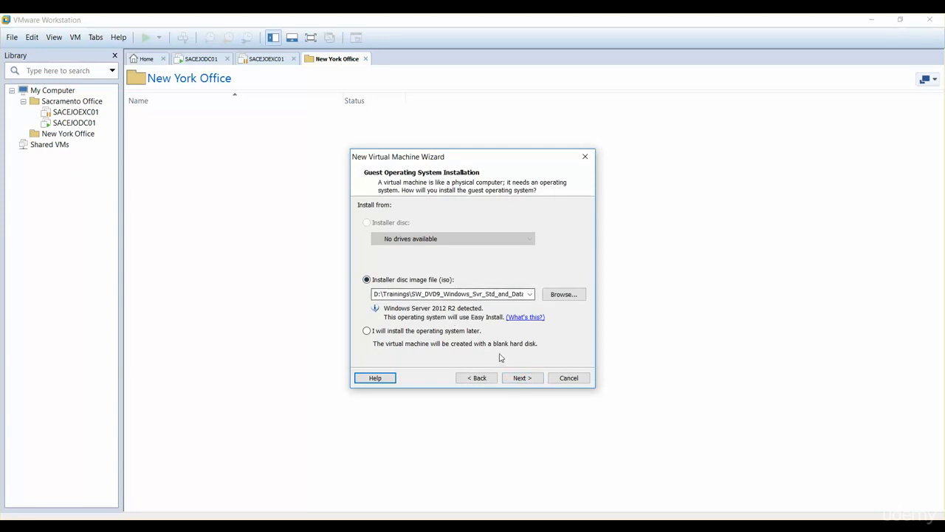
{"action": "left_click", "coordinate": [521, 378]}
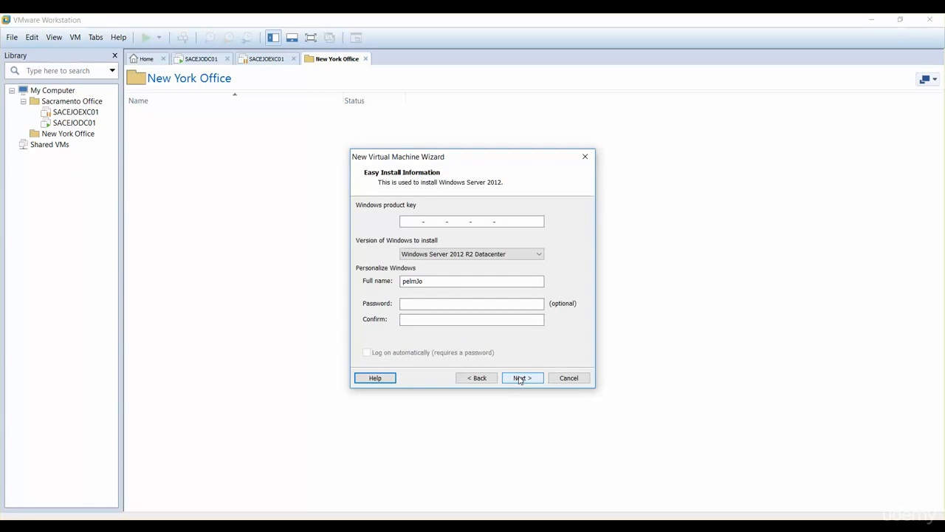
{"action": "left_click", "coordinate": [520, 378]}
{"action": "left_click", "coordinate": [496, 301]}
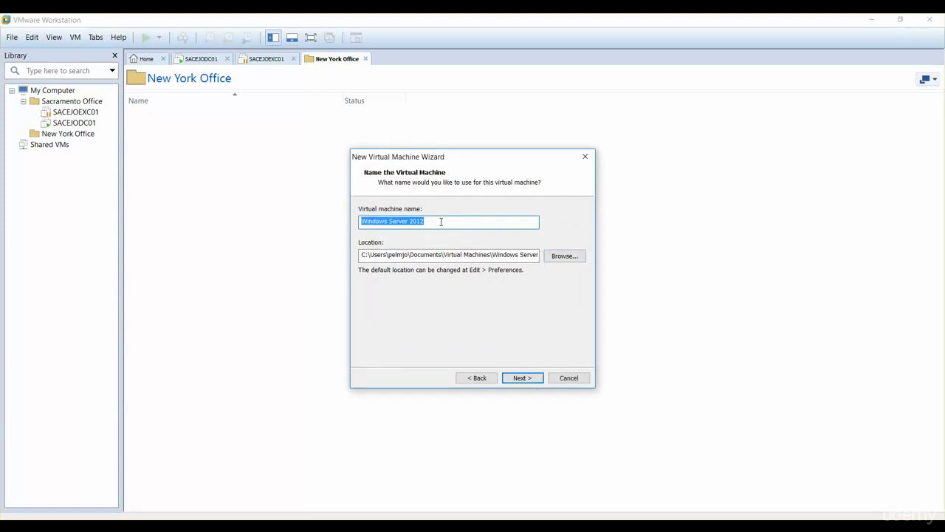
Name the new virtual machine NYCEJODC01
{"action": "type", "text": "NYC"}
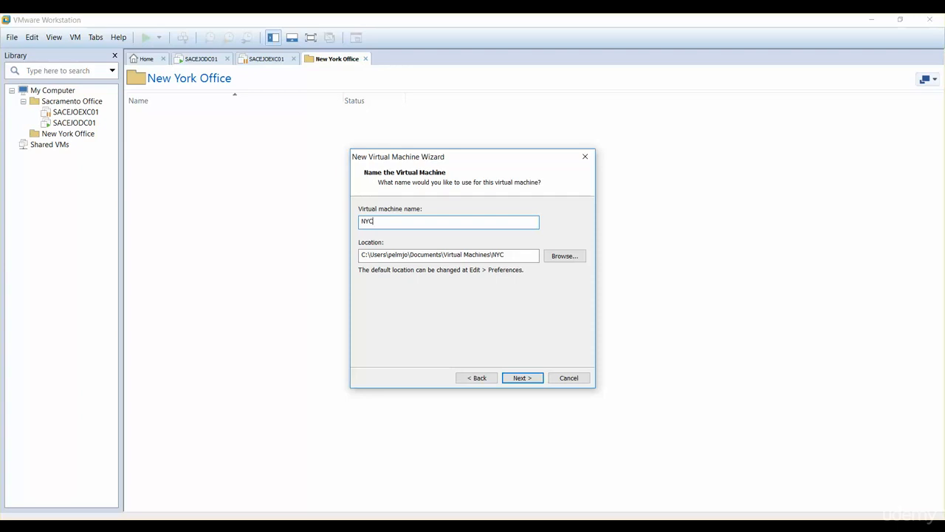
{"action": "type", "text": "EJODC01"}
Set the virtual machine's location to a new NYCEJODC01 folder inside D:\New York Virtual Machines and accept the name and location
{"action": "left_click", "coordinate": [561, 257]}
{"action": "scroll", "coordinate": [531, 286], "scroll_direction": "down", "scroll_amount": 3}
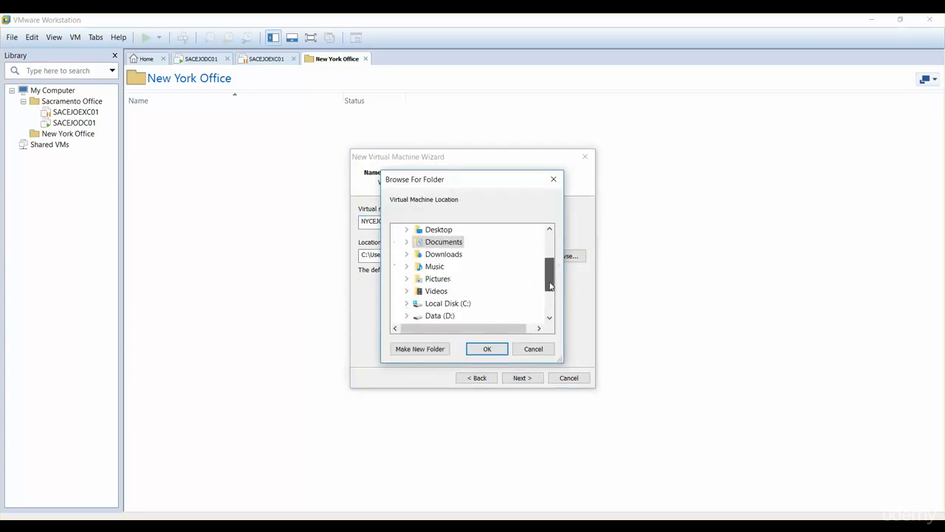
{"action": "left_click", "coordinate": [407, 279]}
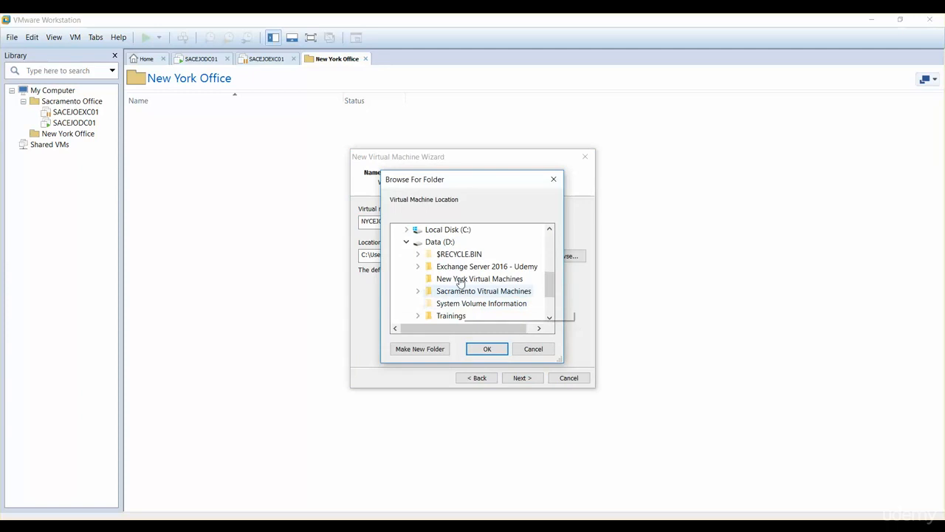
{"action": "left_click", "coordinate": [461, 280]}
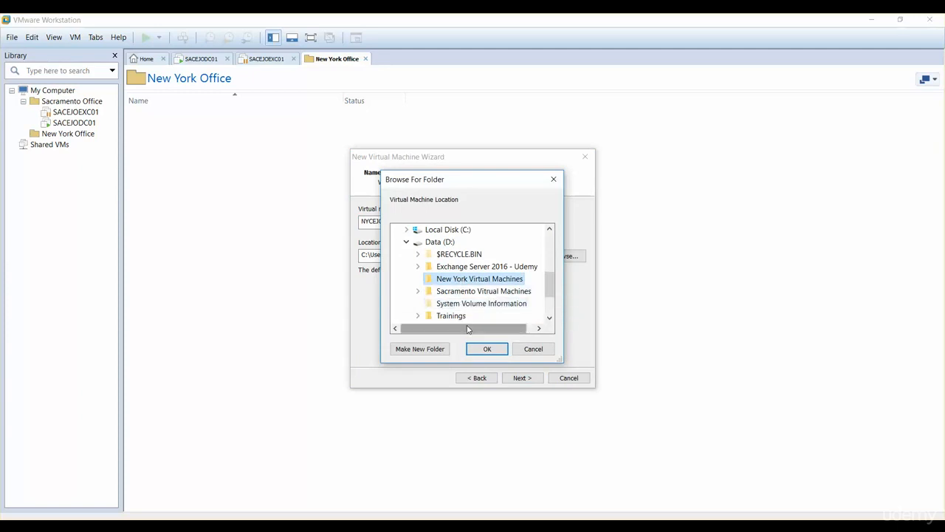
{"action": "left_click", "coordinate": [420, 349]}
{"action": "type", "text": "N"}
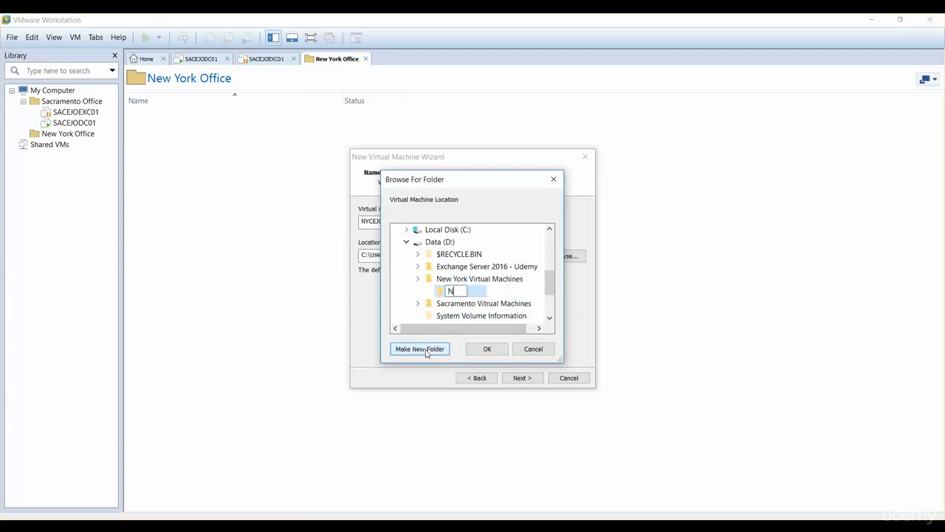
{"action": "type", "text": "YCEJODC01"}
{"action": "left_click", "coordinate": [487, 350]}
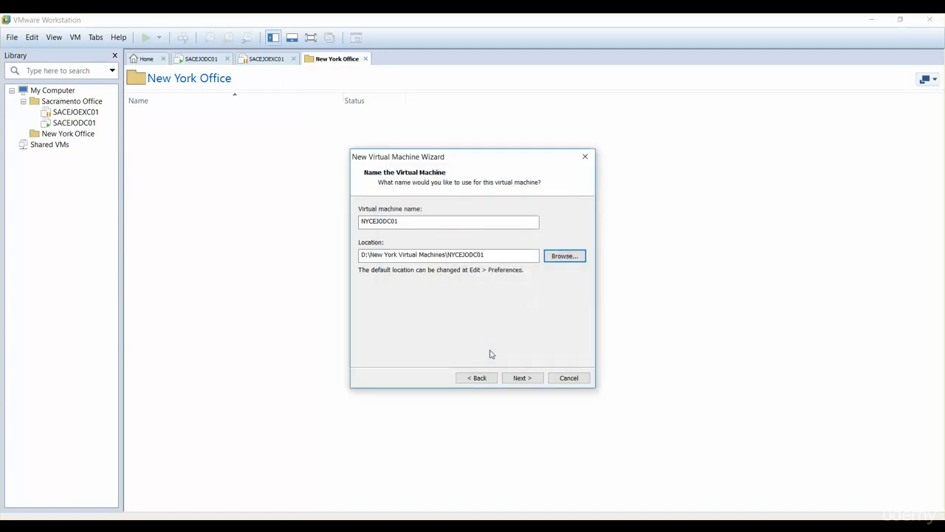
{"action": "left_click", "coordinate": [521, 378]}
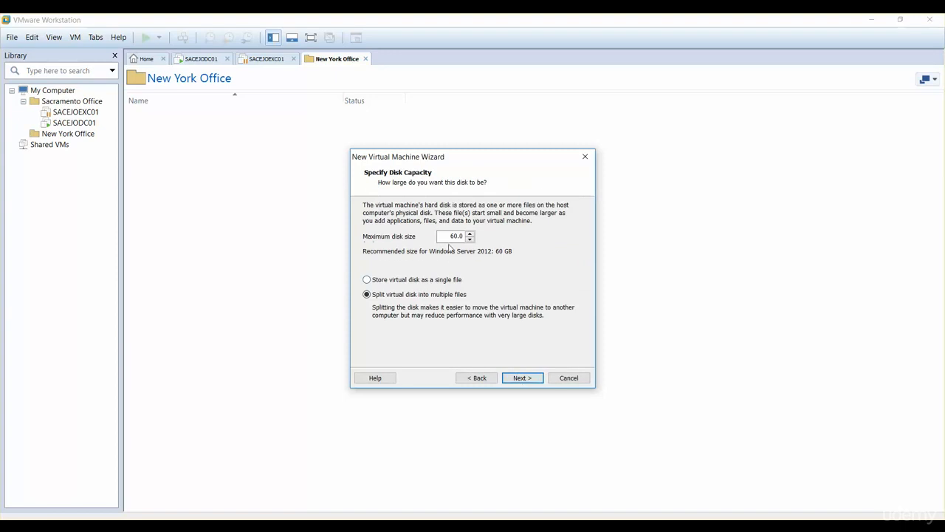
Set the maximum disk size to 20 GB, create and power on the virtual machine, and dismiss the removable devices hint
{"action": "left_click_drag", "start_coordinate": [447, 237], "coordinate": [463, 236]}
{"action": "type", "text": "20"}
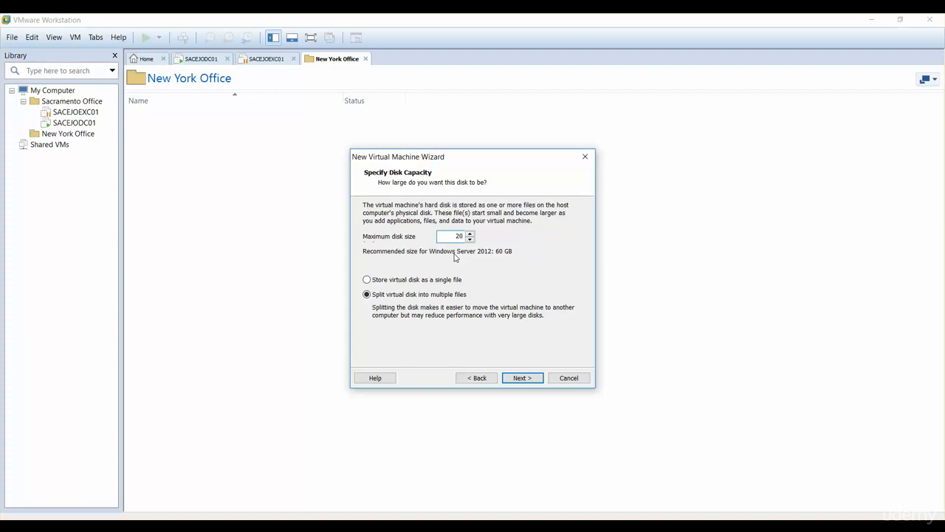
{"action": "left_click", "coordinate": [523, 378]}
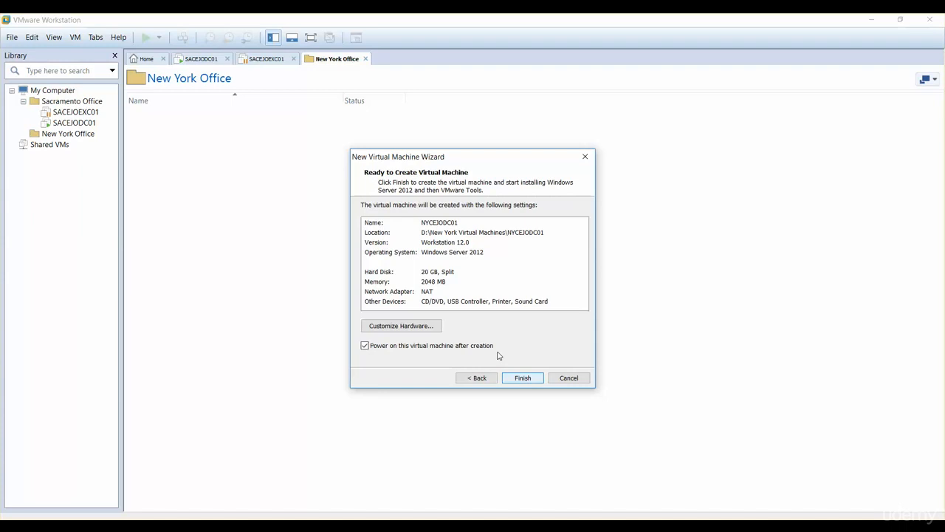
{"action": "left_click", "coordinate": [523, 380]}
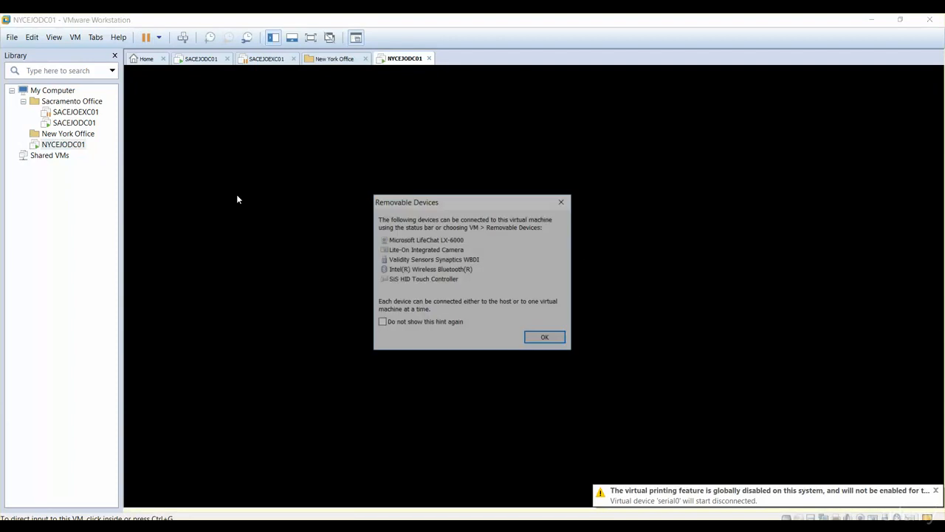
{"action": "left_click", "coordinate": [543, 338]}
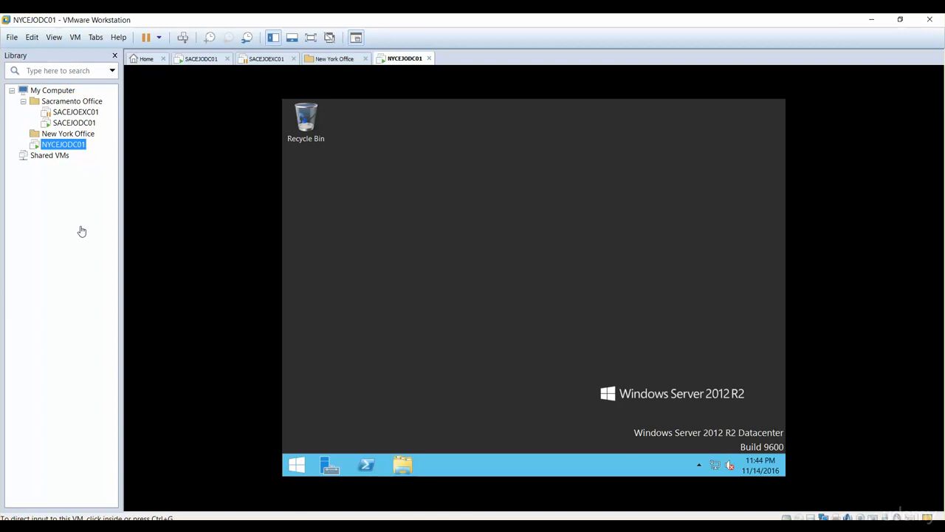
Open the Start screen inside the NYCEJODC01 guest
{"action": "left_click", "coordinate": [456, 333]}
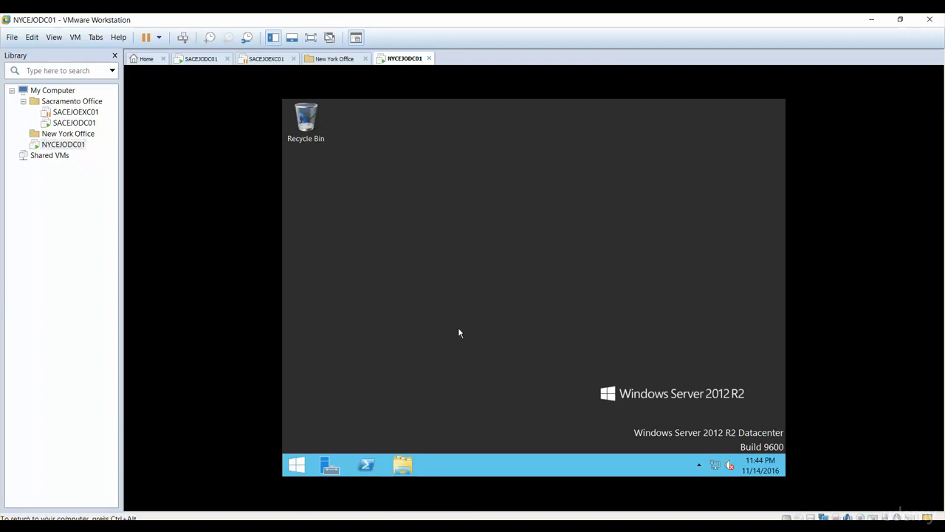
{"action": "left_click", "coordinate": [303, 462]}
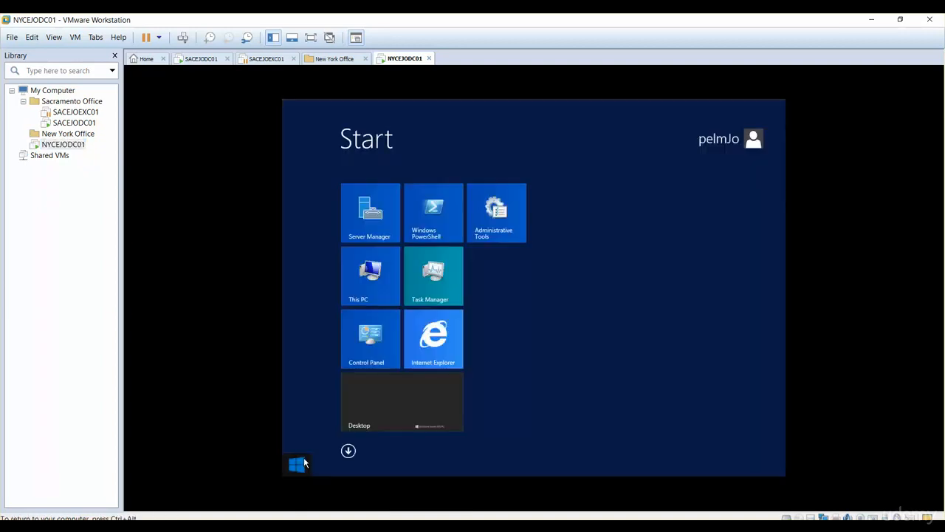
{"action": "right_click", "coordinate": [433, 338]}
{"action": "right_click", "coordinate": [379, 283]}
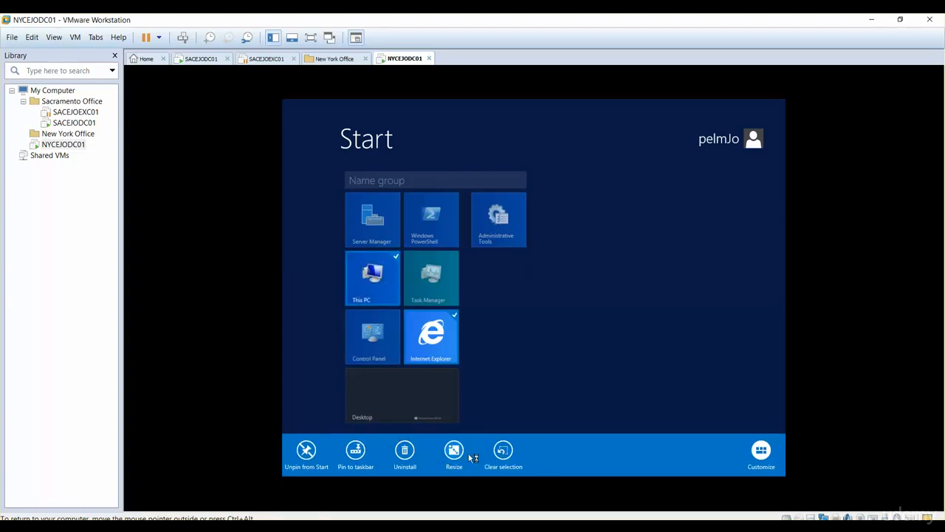
{"action": "right_click", "coordinate": [379, 279]}
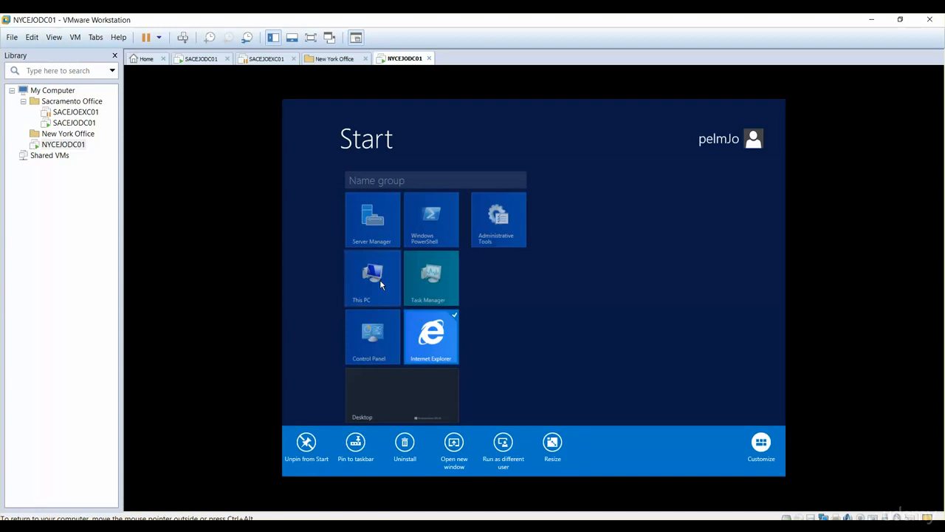
{"action": "right_click", "coordinate": [380, 280]}
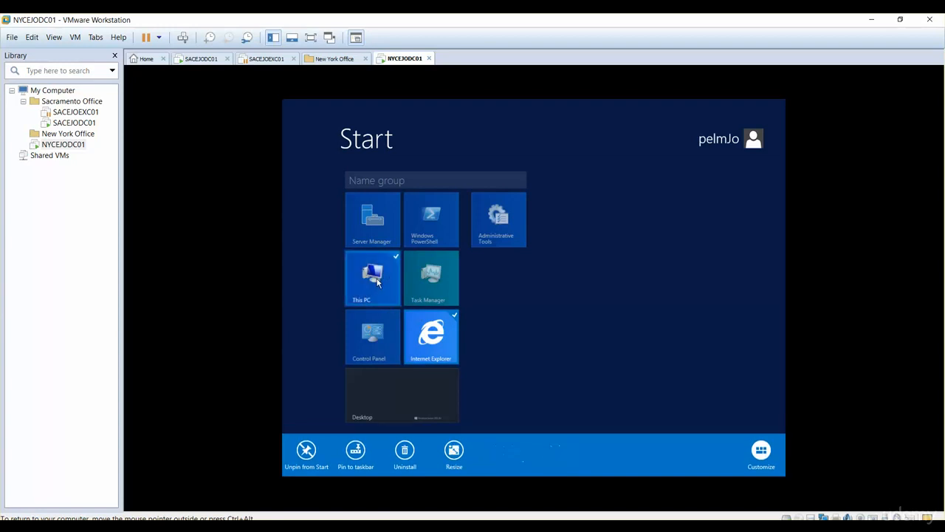
{"action": "right_click", "coordinate": [377, 278]}
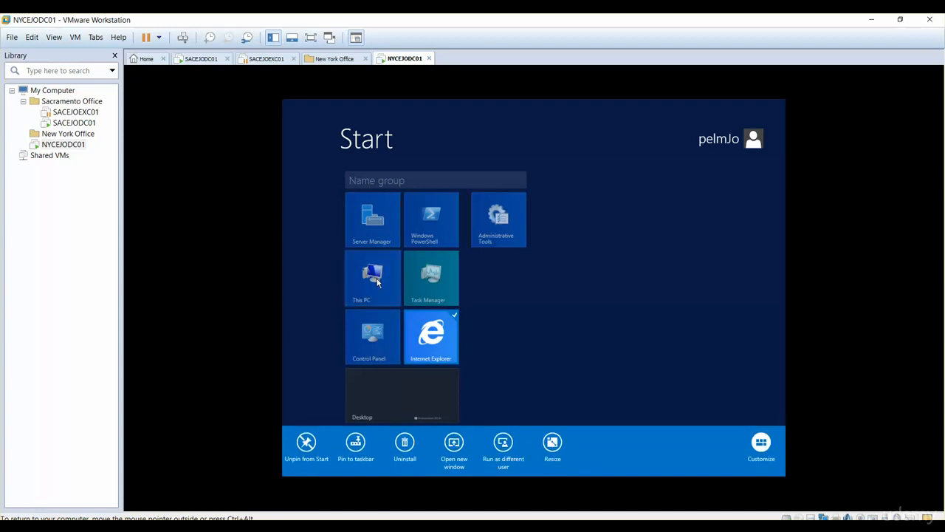
{"action": "left_click", "coordinate": [513, 314]}
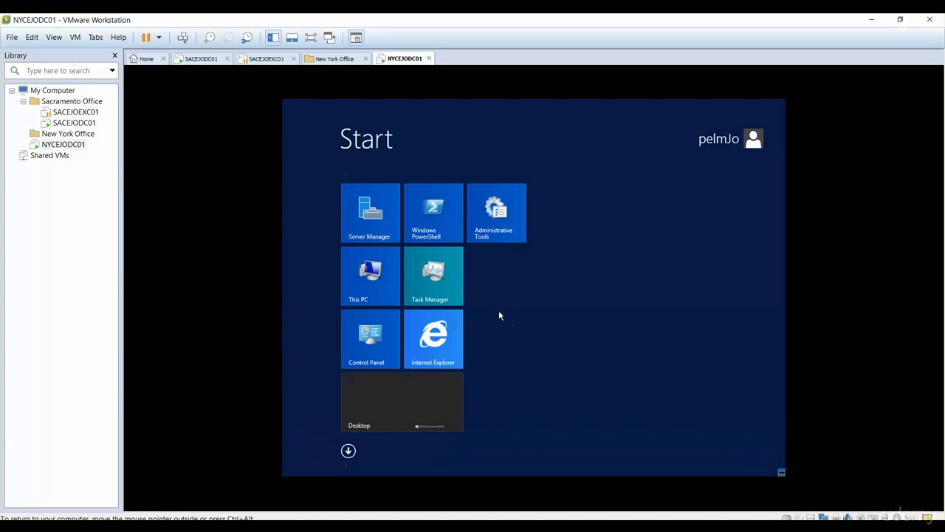
Open the properties of This PC and bring up the computer name settings in the advanced system settings
{"action": "right_click", "coordinate": [369, 281]}
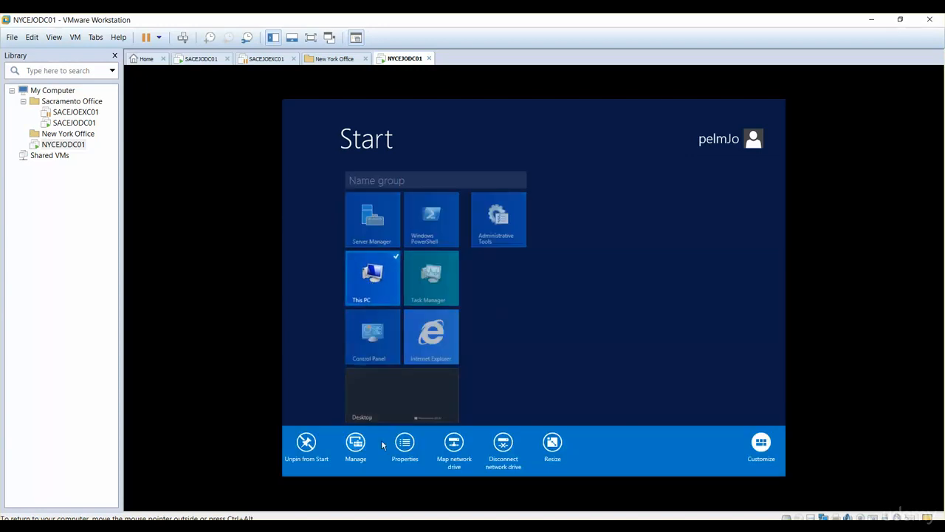
{"action": "left_click", "coordinate": [407, 448]}
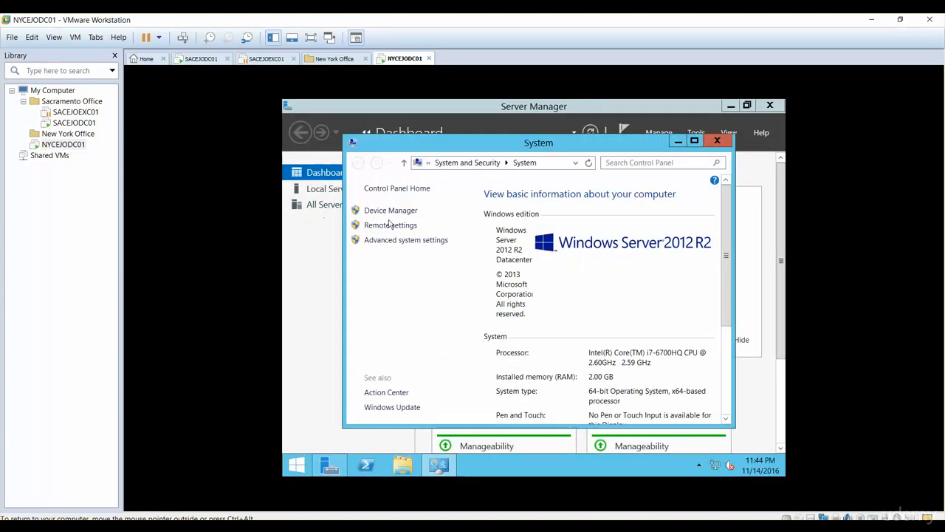
{"action": "left_click", "coordinate": [396, 241]}
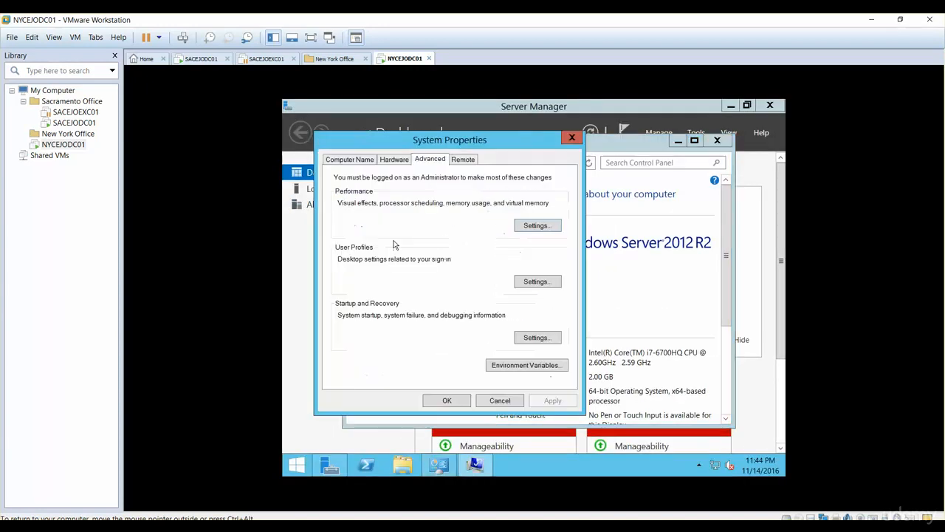
{"action": "left_click", "coordinate": [357, 162]}
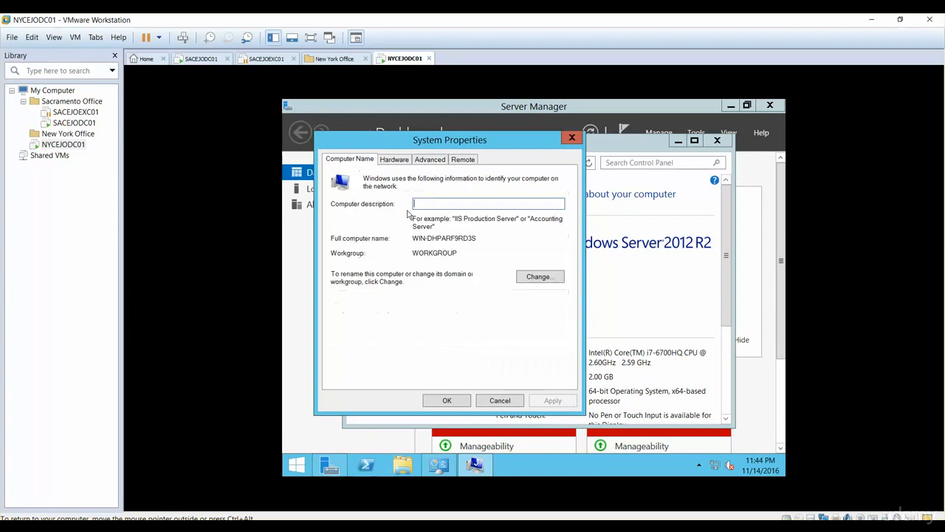
Change the computer name to NYCEJODC01, keeping the WORKGROUP membership, and close the system properties
{"action": "left_click", "coordinate": [529, 279]}
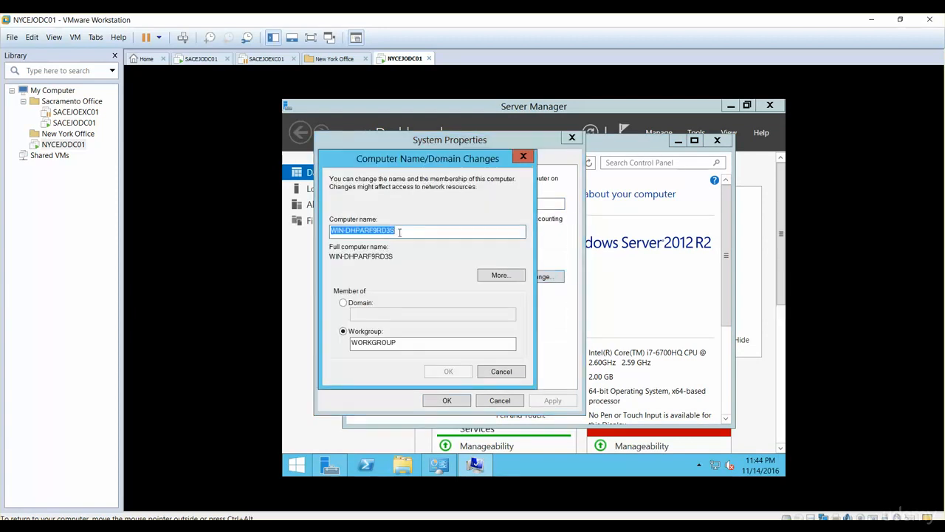
{"action": "type", "text": "NT"}
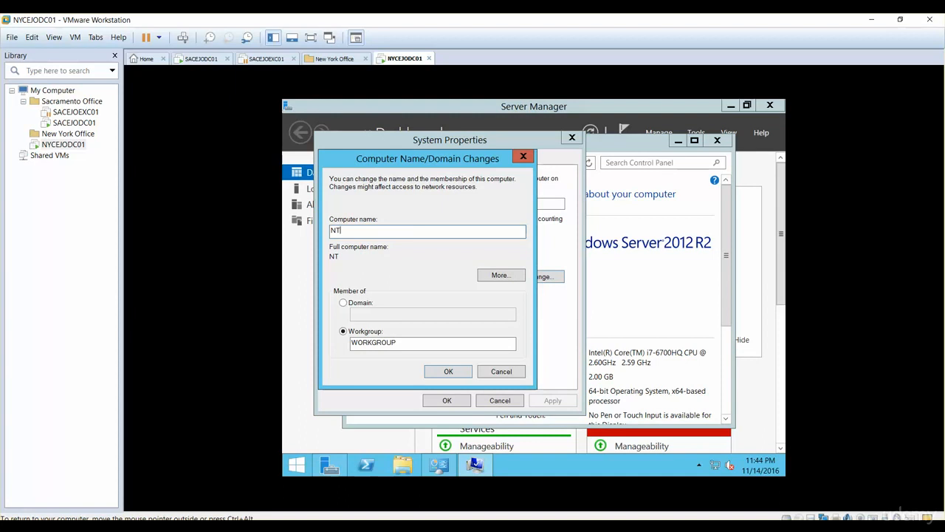
{"action": "type", "text": "C"}
{"action": "key", "text": "BackSpace"}
{"action": "key", "text": "BackSpace"}
{"action": "type", "text": "YCEJODC01"}
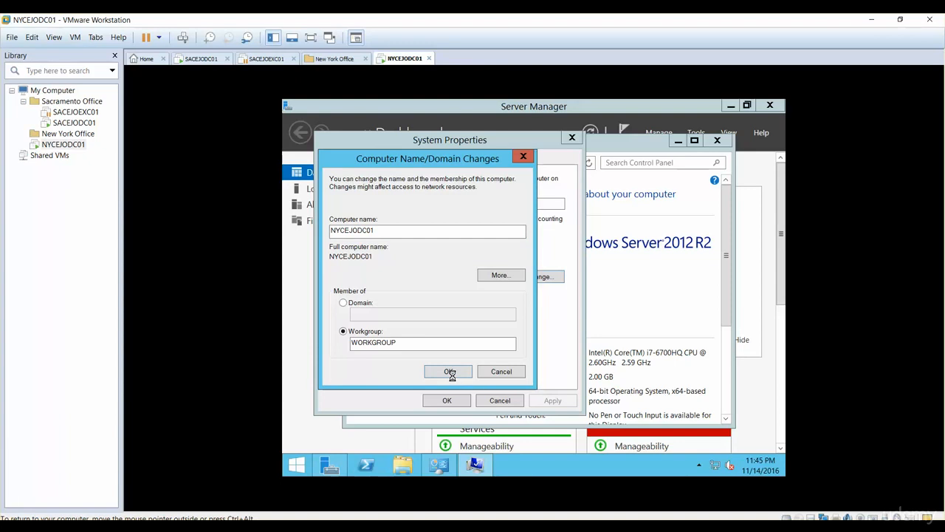
{"action": "left_click", "coordinate": [613, 303]}
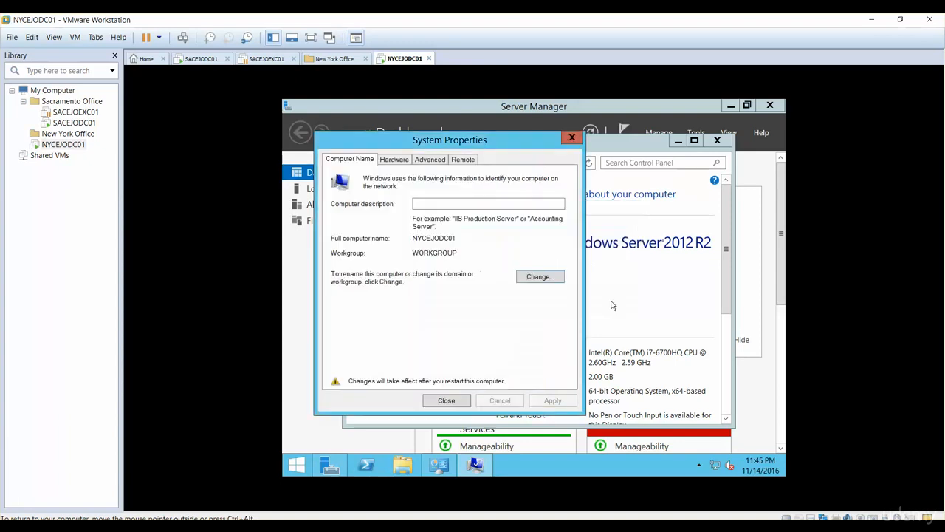
{"action": "left_click", "coordinate": [452, 402]}
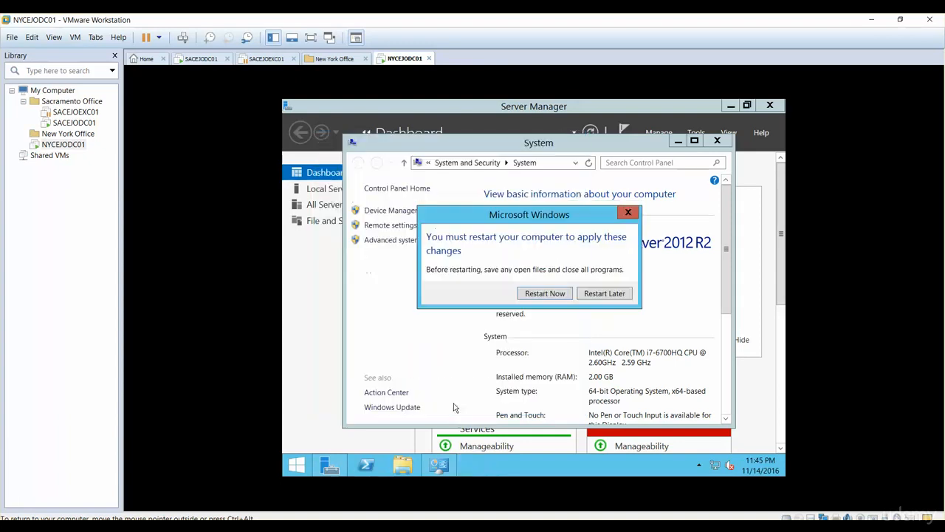
Postpone the restart and open the Internet Protocol Version 4 (TCP/IPv4) properties of the Ethernet0 adapter
{"action": "left_click", "coordinate": [609, 298]}
{"action": "right_click", "coordinate": [710, 465]}
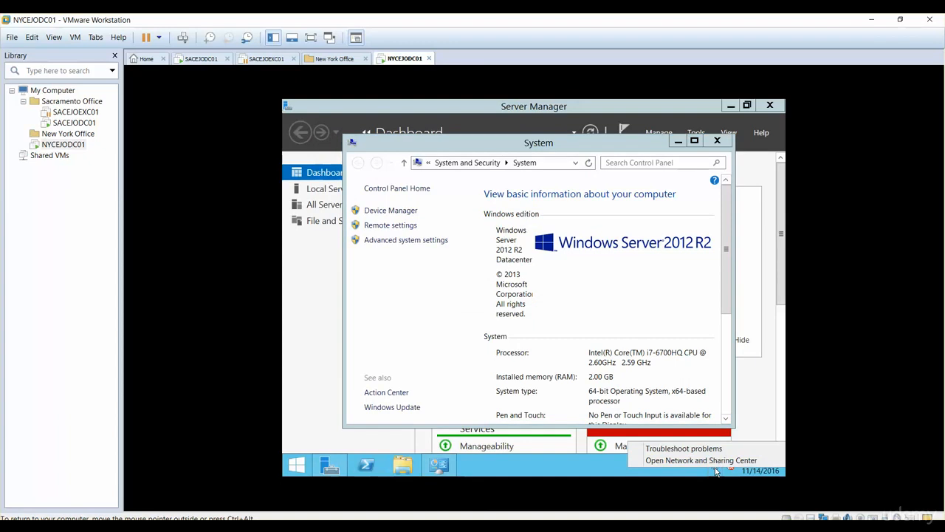
{"action": "left_click", "coordinate": [701, 461]}
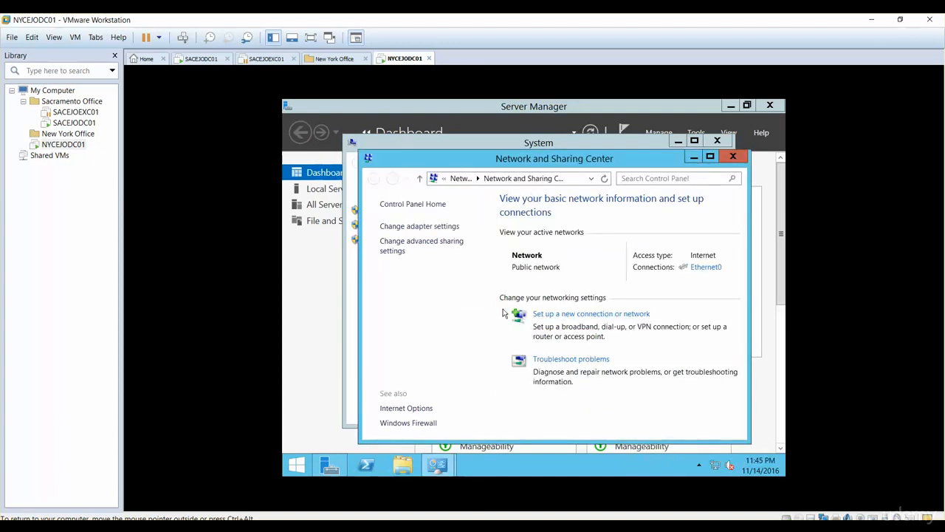
{"action": "left_click", "coordinate": [431, 228]}
{"action": "right_click", "coordinate": [430, 230]}
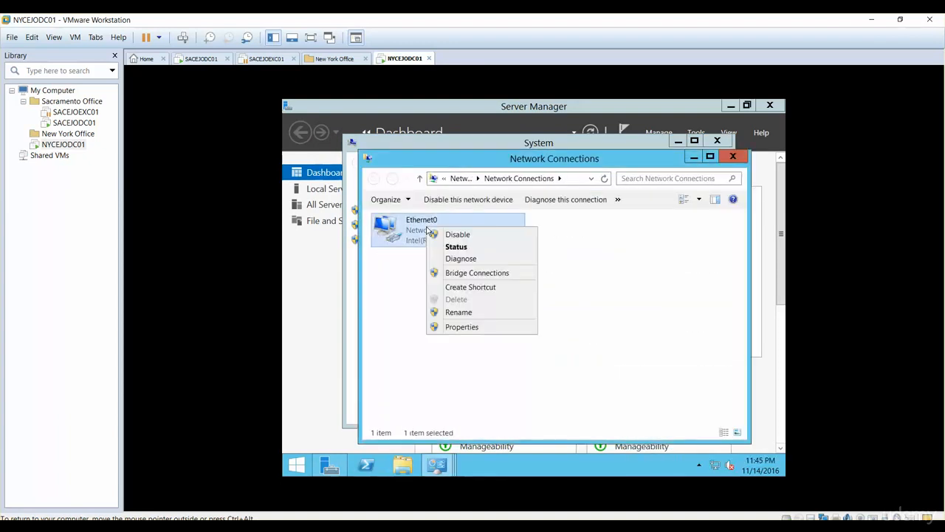
{"action": "left_click", "coordinate": [454, 327]}
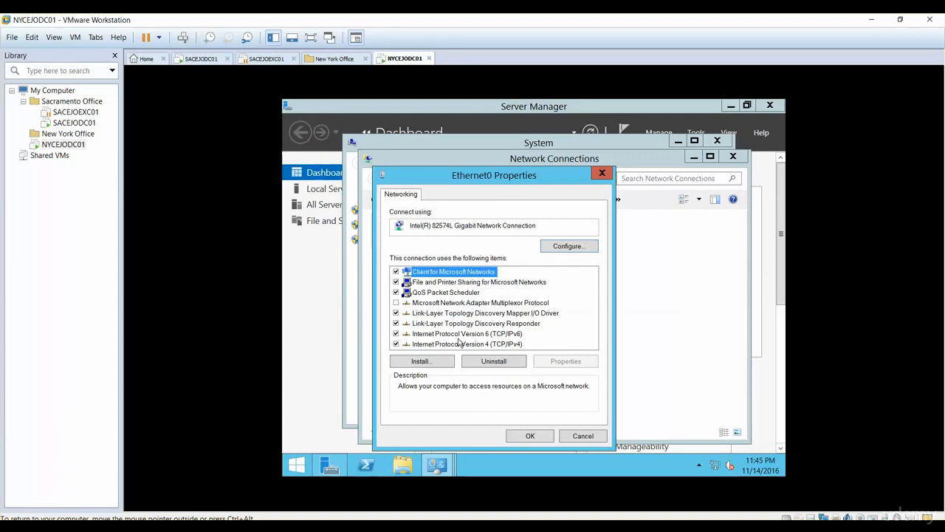
{"action": "double_click", "coordinate": [463, 344]}
Assign static IP address 10.10.254.54, subnet mask 255.255.255.0 and preferred DNS server 10.10.254.53, and close the network and System windows
{"action": "left_click", "coordinate": [442, 270]}
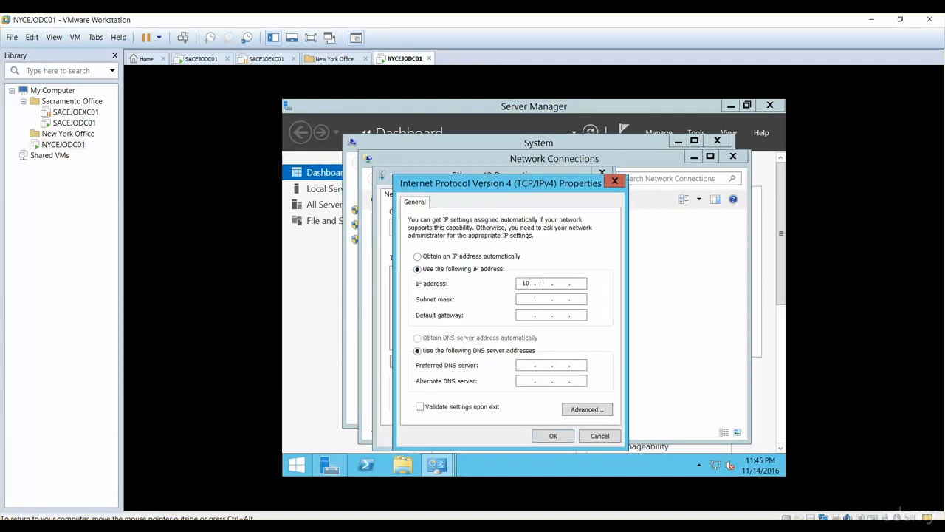
{"action": "type", "text": "10 . 10 . 254 . 54"}
{"action": "key", "text": "Tab"}
{"action": "type", "text": "255.255.255.010.10"}
{"action": "left_click", "coordinate": [553, 436]}
{"action": "left_click", "coordinate": [539, 436]}
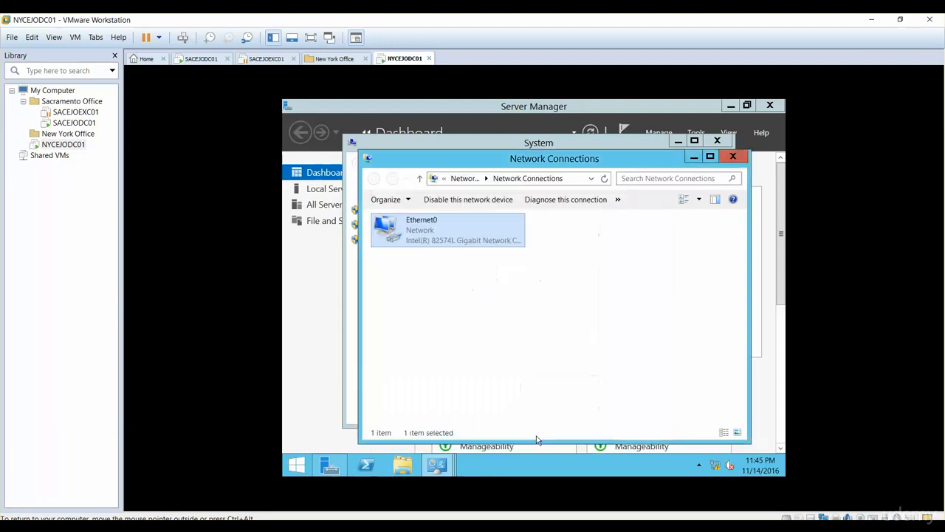
{"action": "left_click", "coordinate": [732, 156]}
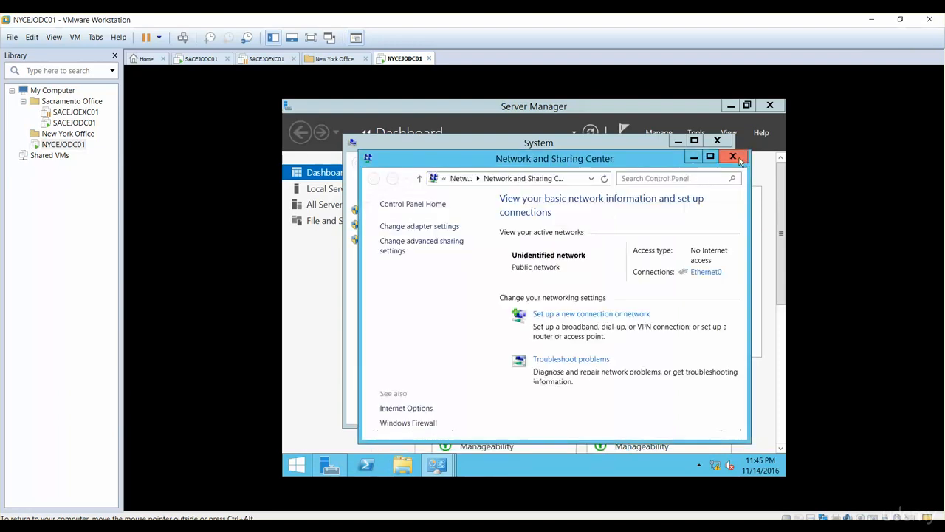
{"action": "left_click", "coordinate": [732, 156]}
{"action": "left_click", "coordinate": [717, 140]}
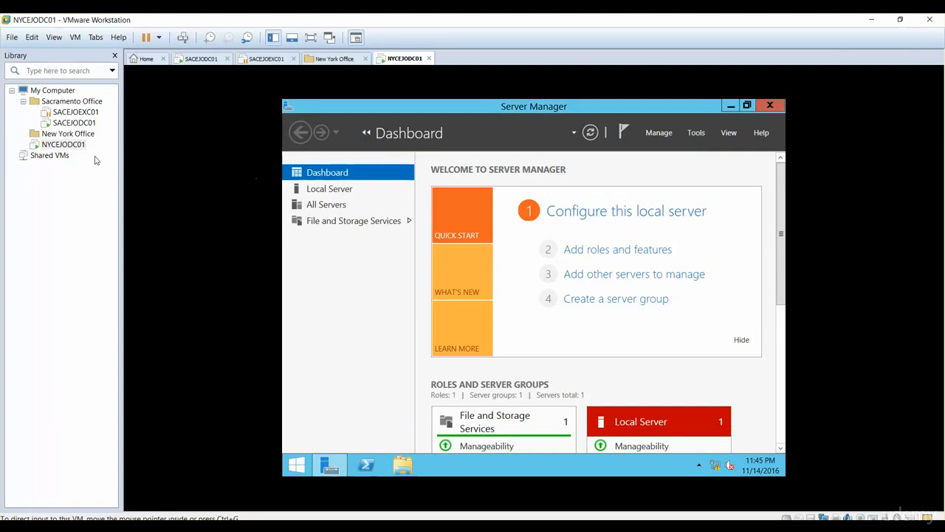
Switch the NYCEJODC01 virtual machine's network adapter to the Host-only connection in its settings
{"action": "right_click", "coordinate": [70, 147]}
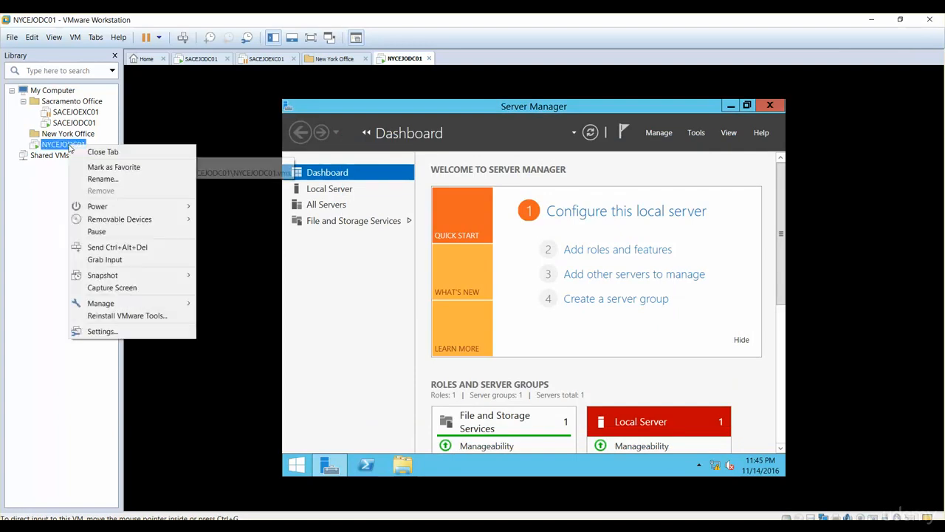
{"action": "left_click", "coordinate": [96, 331]}
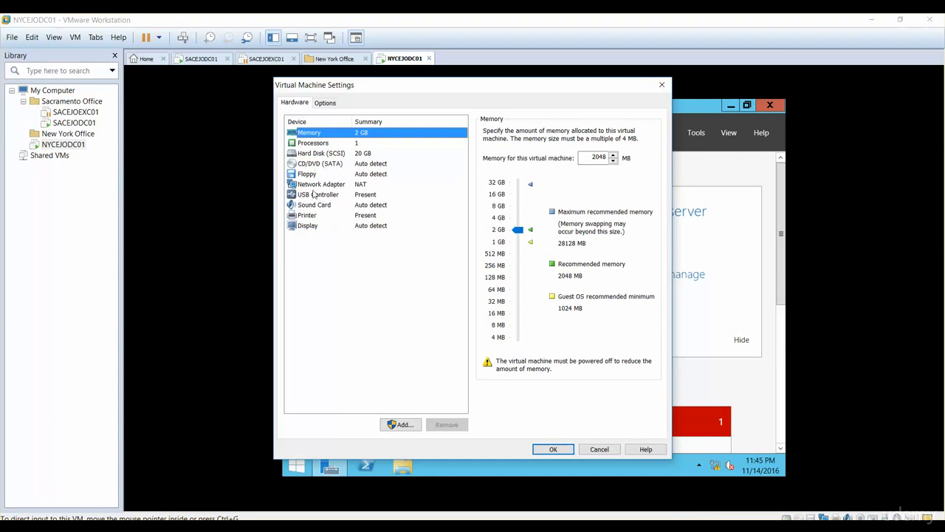
{"action": "left_click", "coordinate": [314, 186]}
{"action": "left_click", "coordinate": [508, 223]}
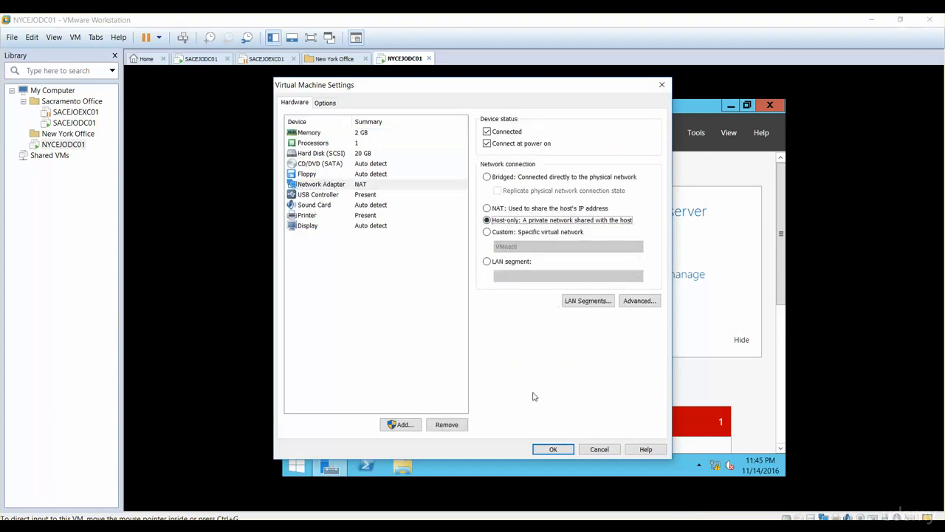
{"action": "left_click", "coordinate": [551, 449]}
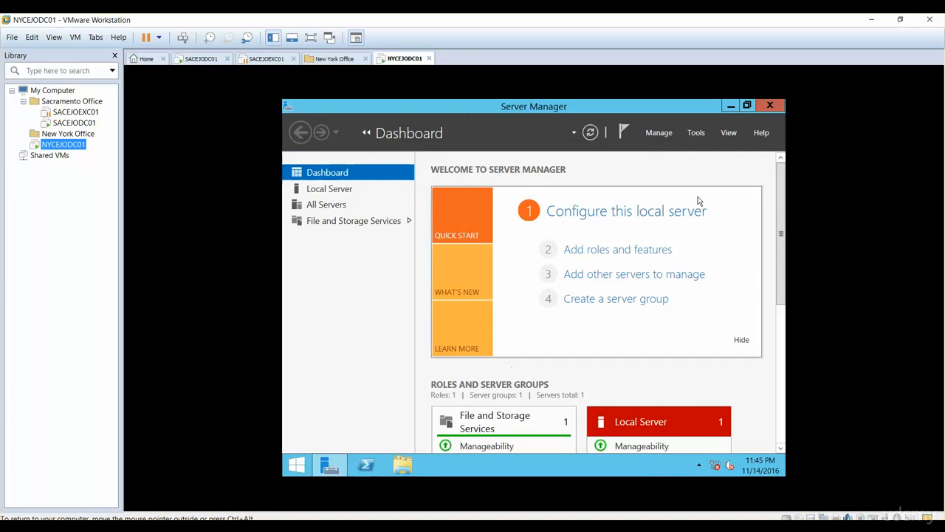
Close Server Manager and open a Command Prompt in the NYCEJODC01 guest
{"action": "left_click", "coordinate": [770, 107]}
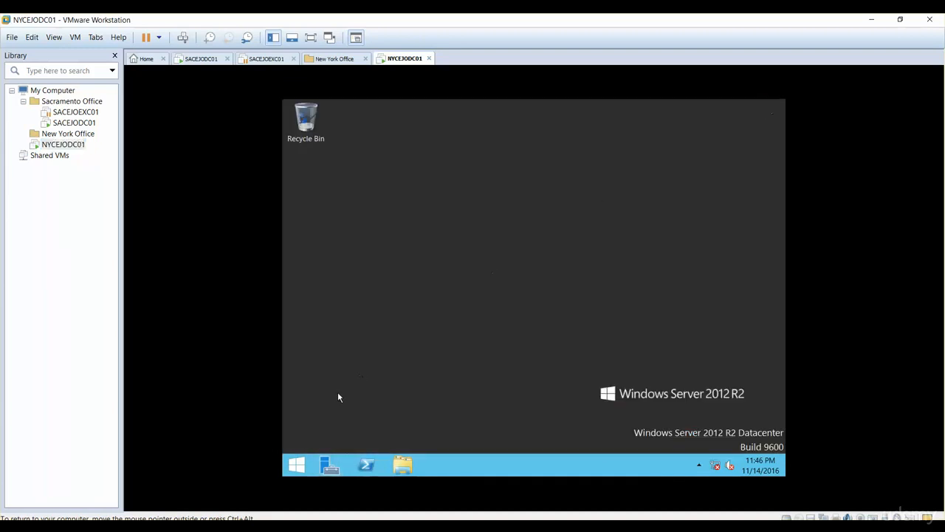
{"action": "left_click", "coordinate": [296, 464]}
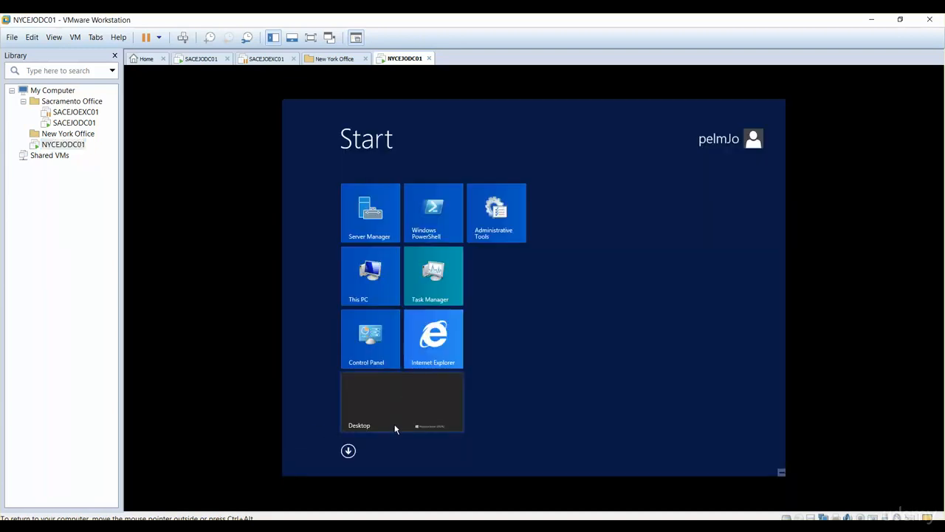
{"action": "type", "text": "off"}
{"action": "key", "text": "Escape"}
{"action": "left_click", "coordinate": [395, 429]}
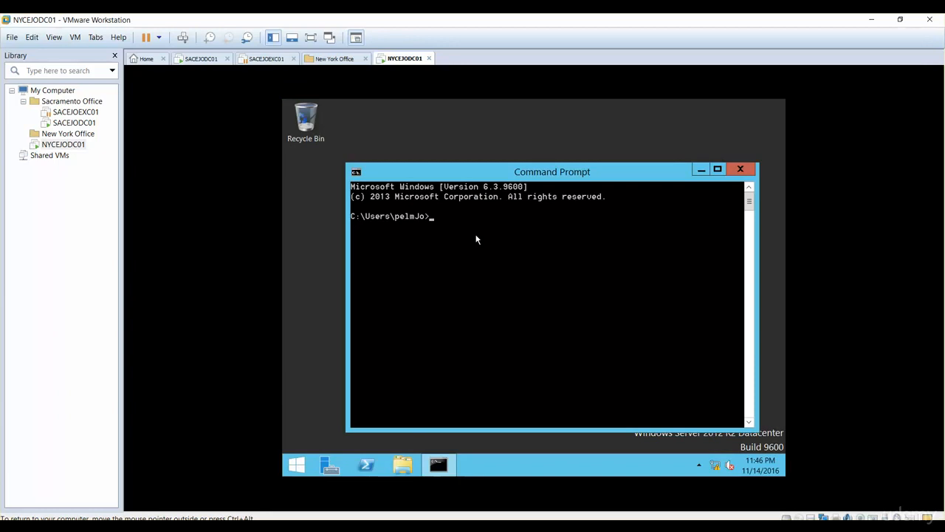
Test connectivity and DNS with ping 10.10.254.53 and nslookup, and close the Command Prompt
{"action": "type", "text": "ping 10.10.254.53"}
{"action": "key", "text": "Return"}
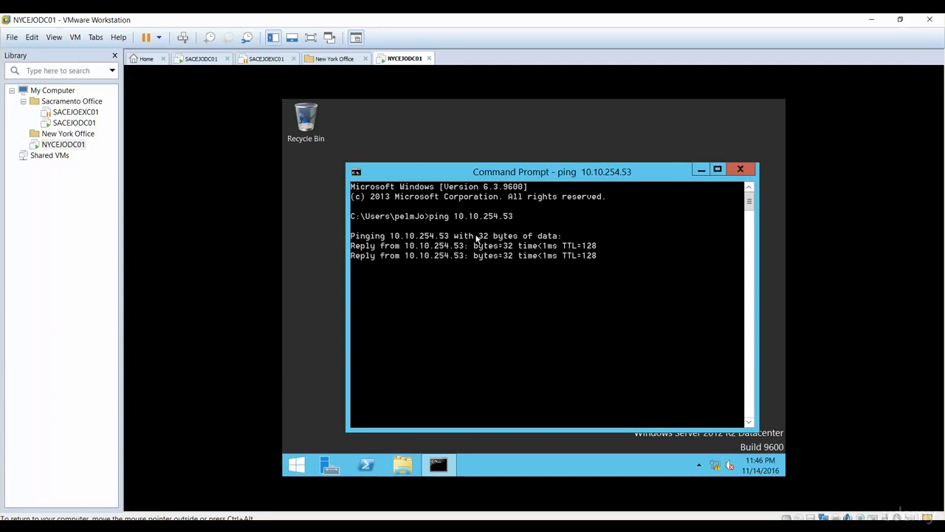
{"action": "type", "text": "nslookup"}
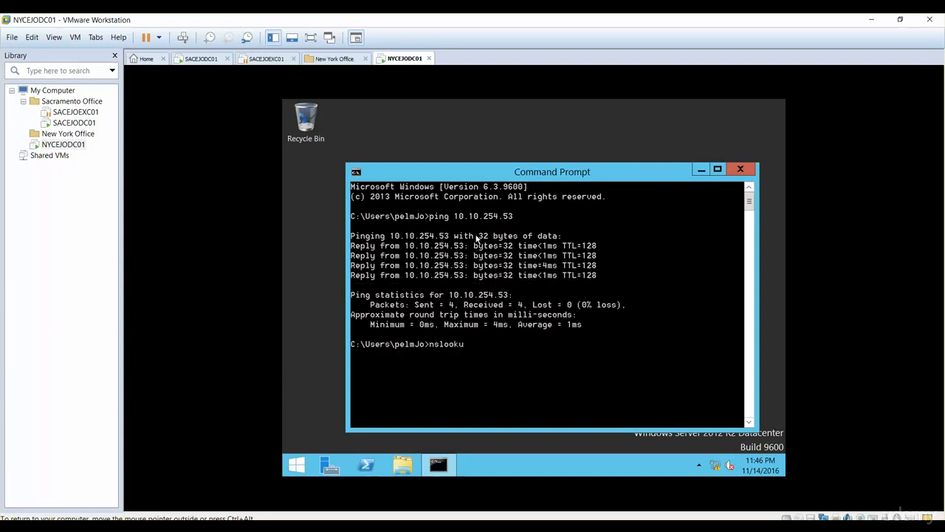
{"action": "key", "text": "Return"}
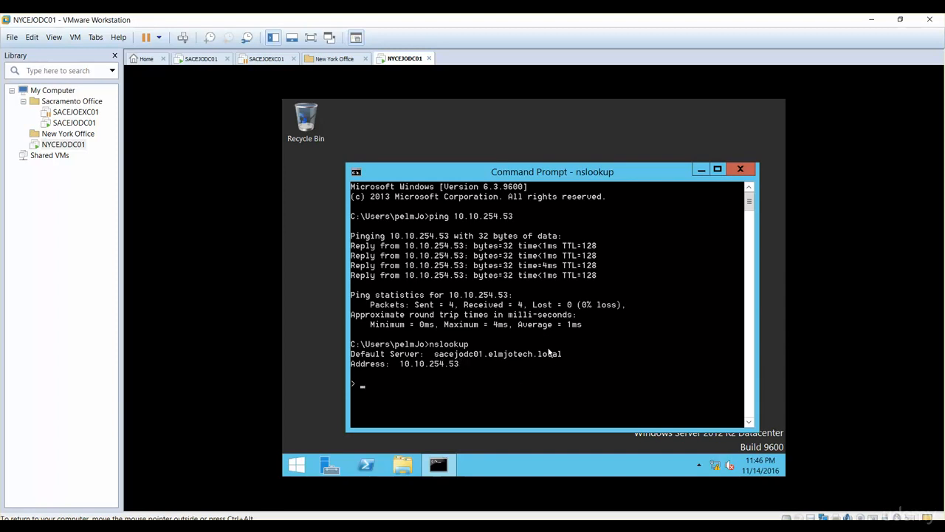
{"action": "left_click", "coordinate": [740, 171]}
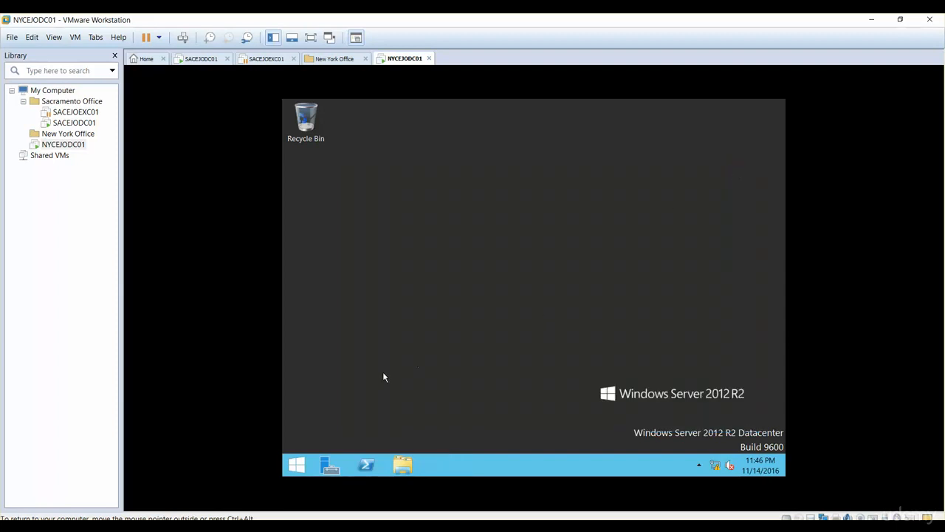
Restart the NYCEJODC01 guest with Other (Unplanned) as the reason
{"action": "left_click", "coordinate": [299, 464]}
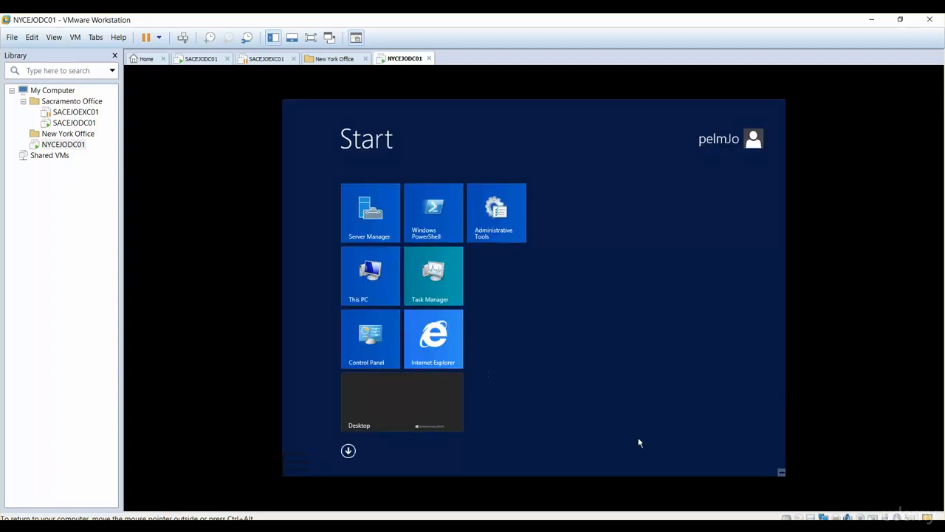
{"action": "mouse_move", "coordinate": [785, 476]}
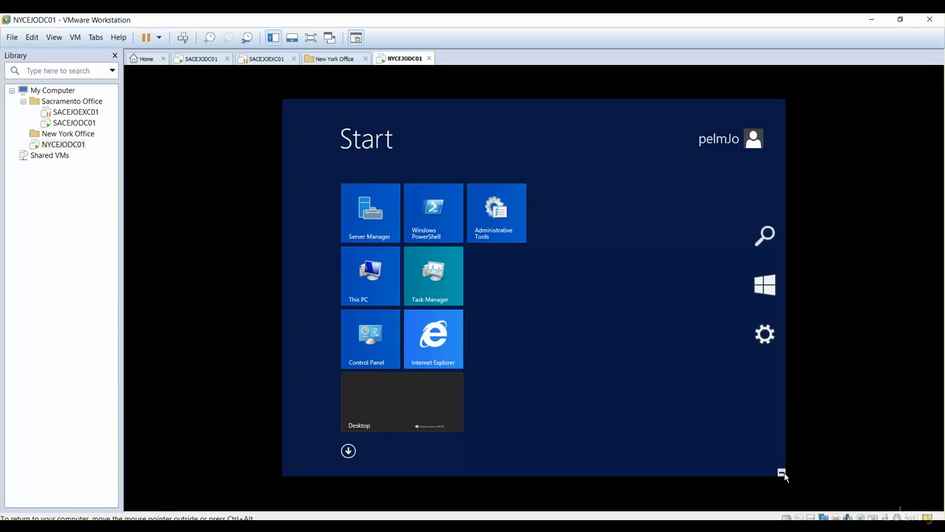
{"action": "left_click", "coordinate": [766, 337]}
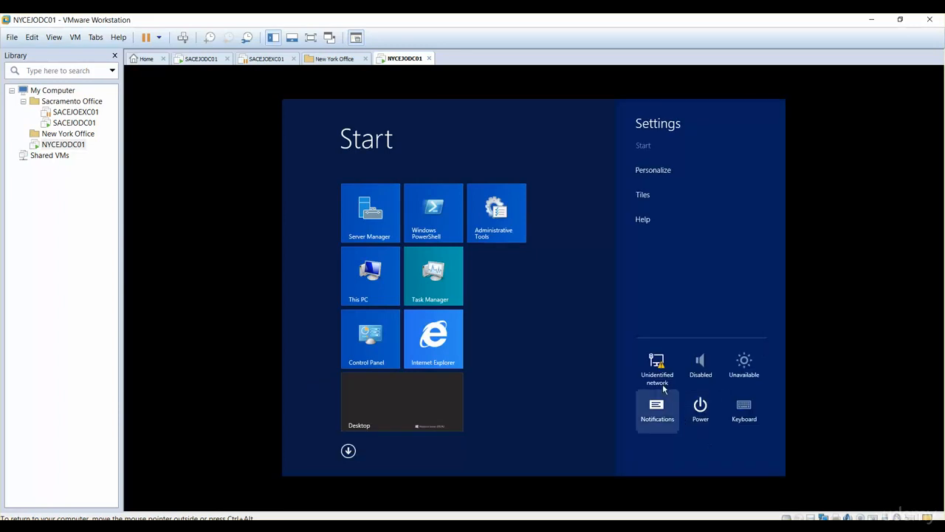
{"action": "left_click", "coordinate": [706, 418]}
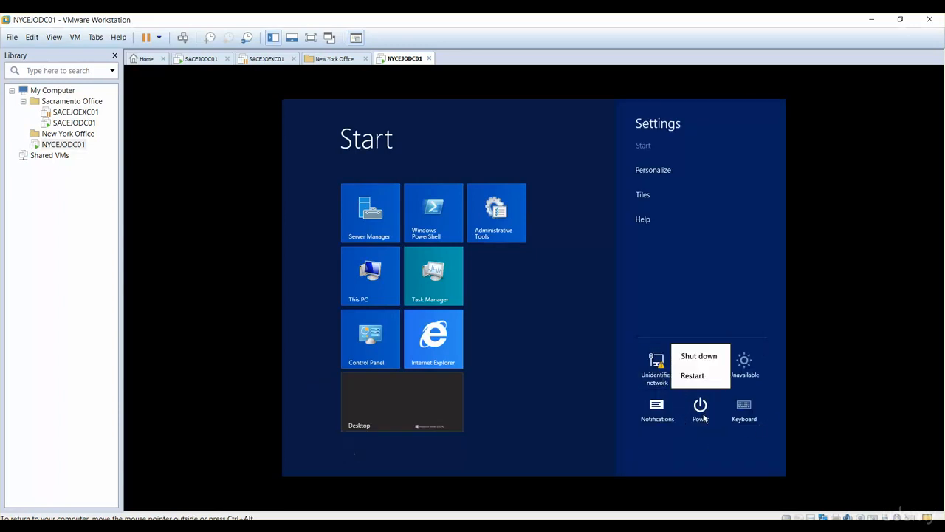
{"action": "left_click", "coordinate": [692, 375]}
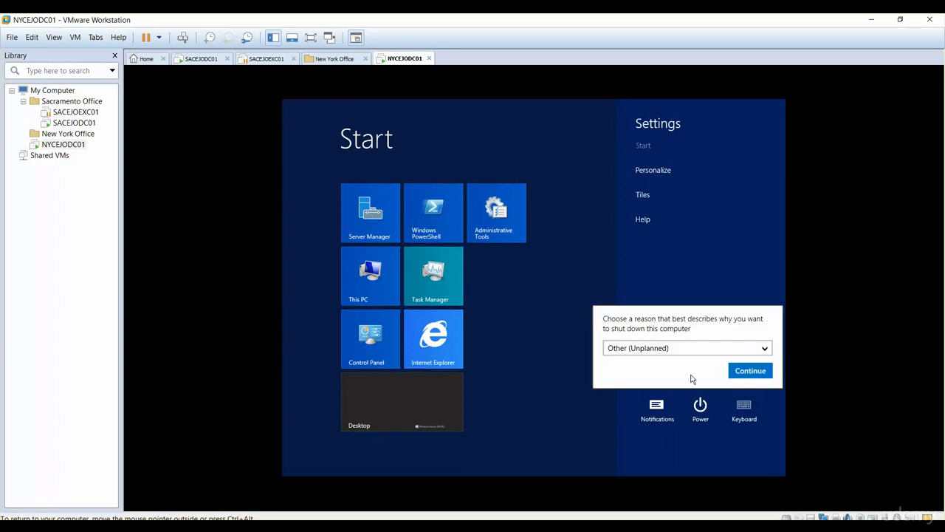
{"action": "left_click", "coordinate": [756, 373]}
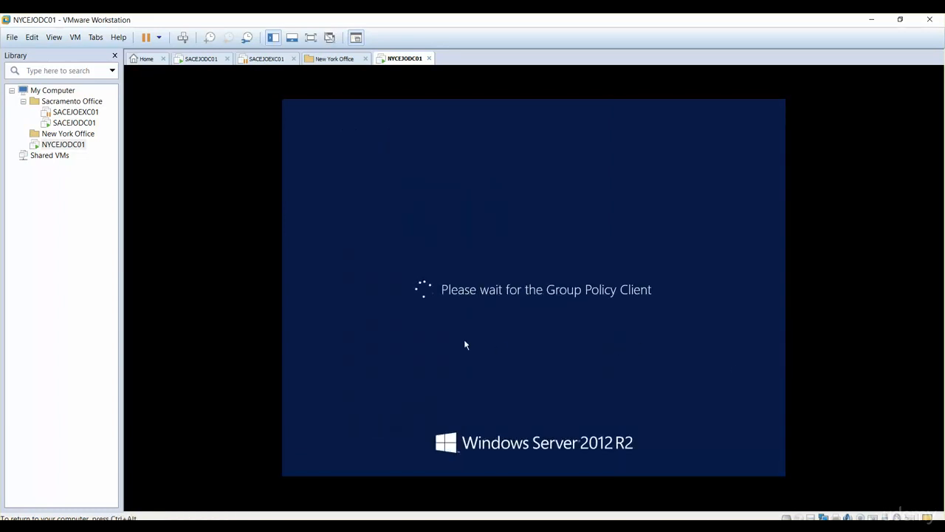